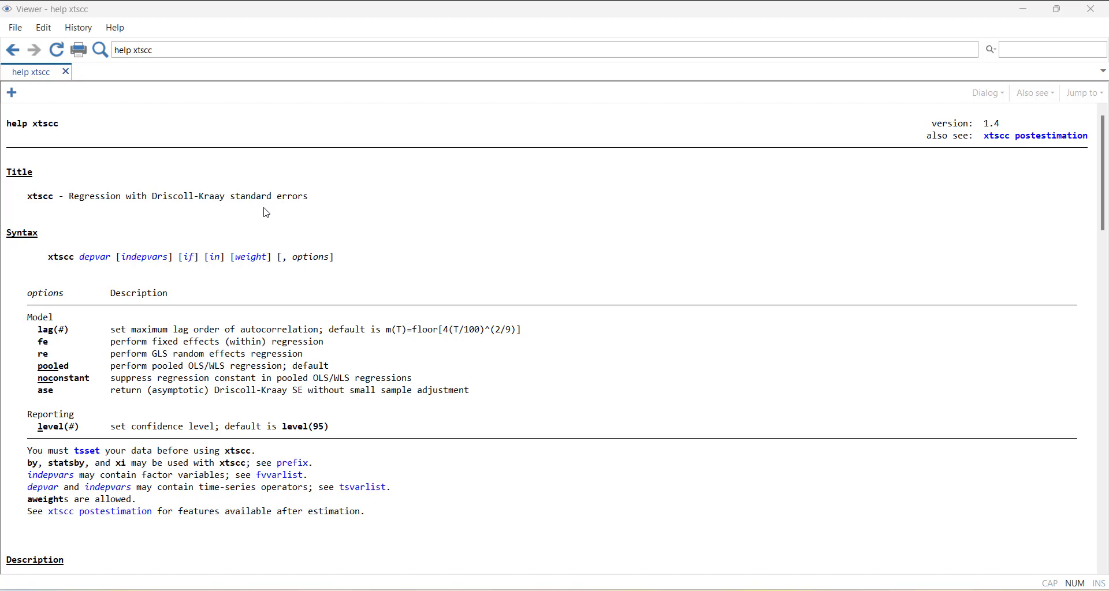
Read the xtscc Description, highlighting the cross-sectional dependence and heteroskedastic, autocorrelated passages
scroll(156, 478, "down", 7)
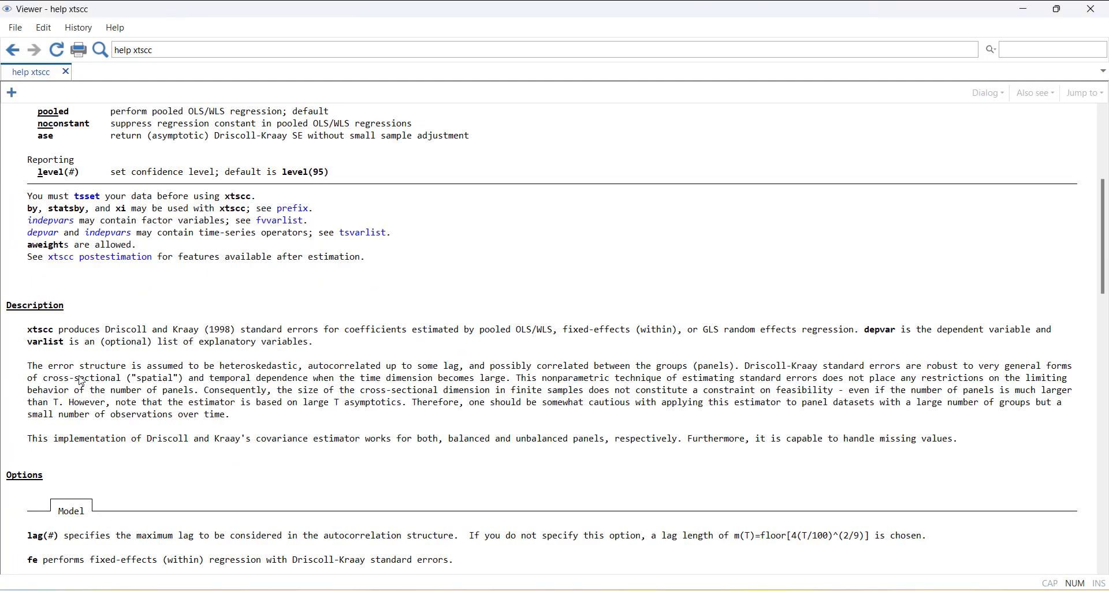
left_click_drag(44, 380, 312, 382)
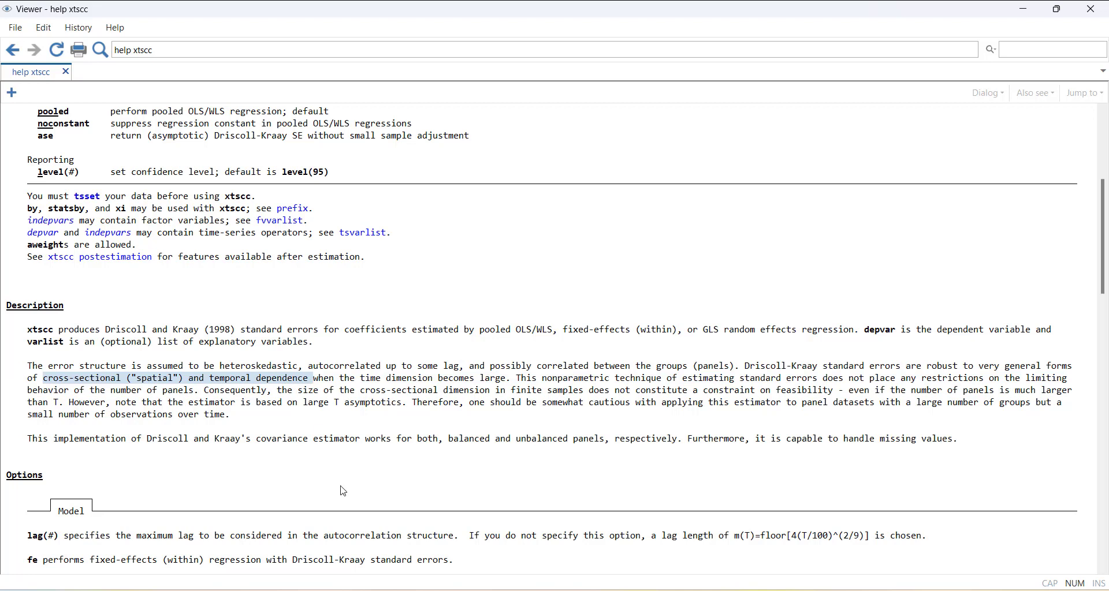
left_click(956, 416)
left_click_drag(928, 366, 510, 382)
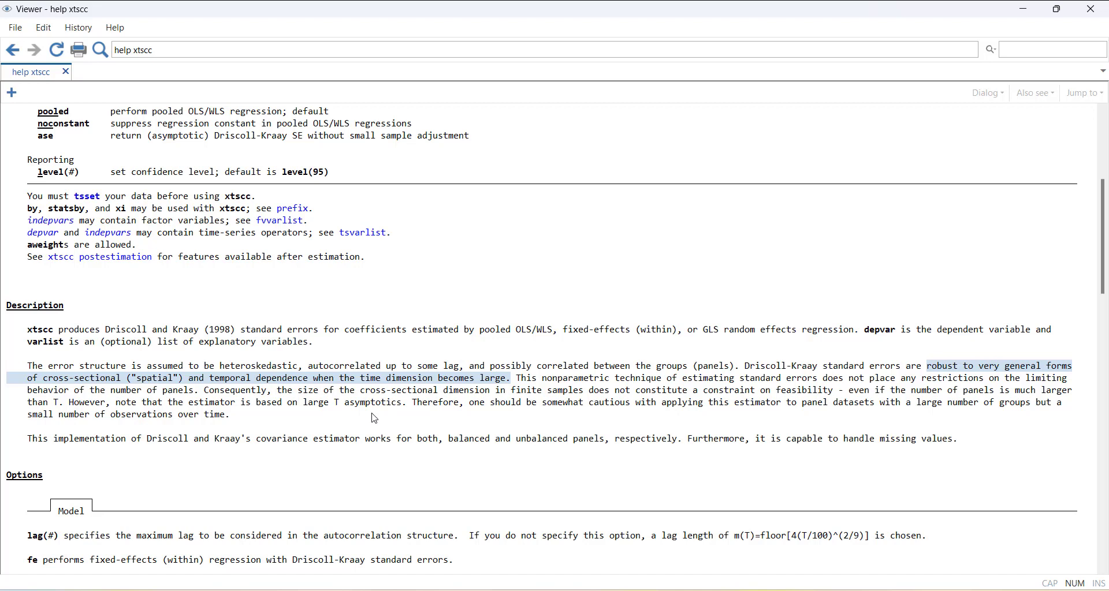
left_click(279, 406)
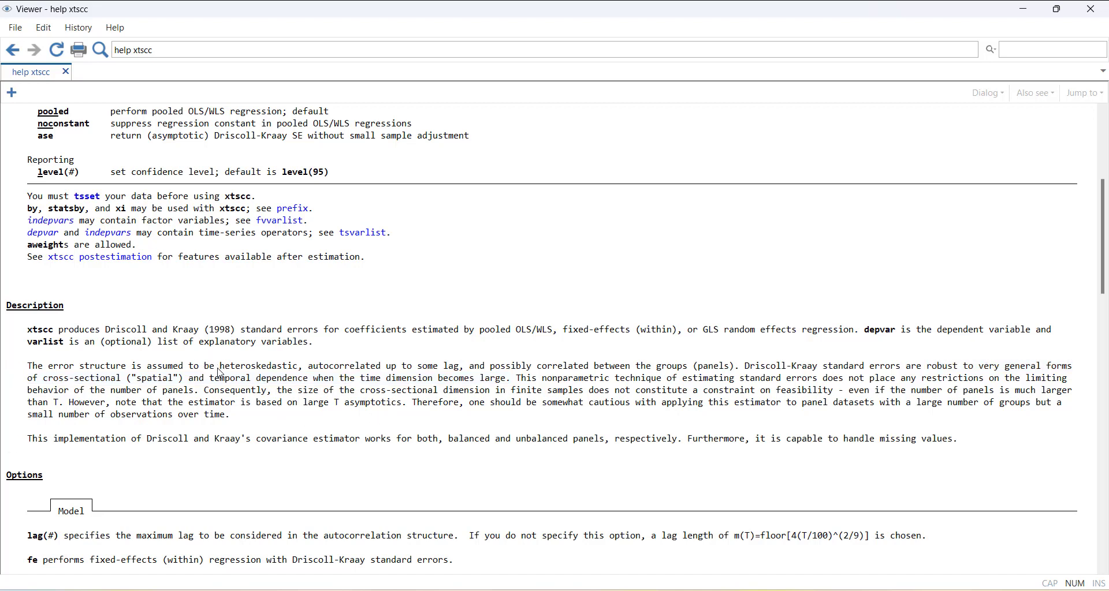
left_click_drag(217, 372, 384, 369)
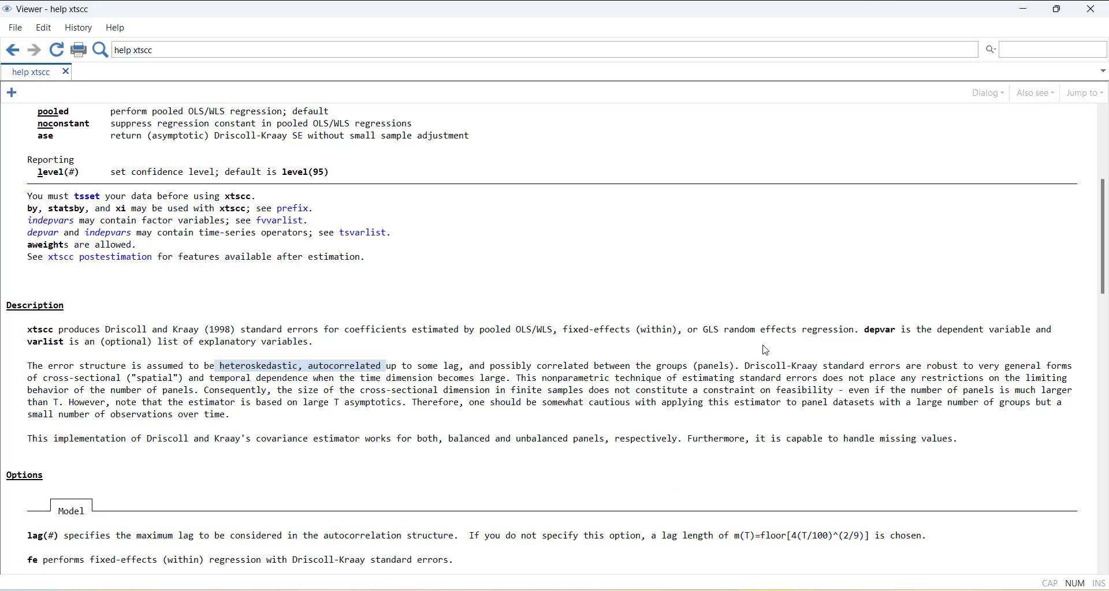
Close the help viewer and run the encode and xtset lines 4–5 of coding aml.do
left_click(1089, 10)
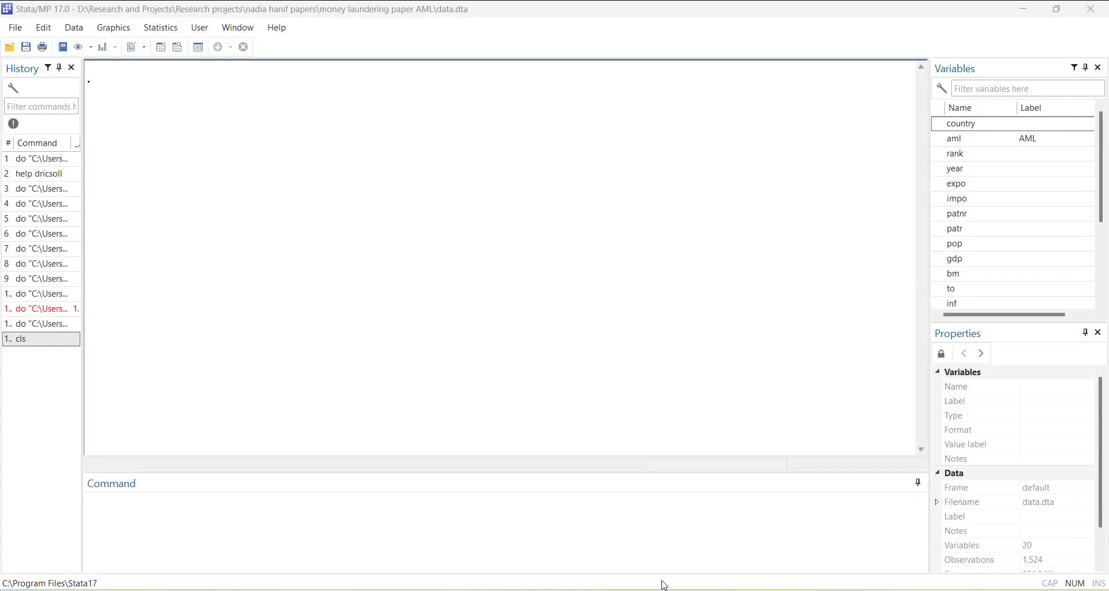
left_click(760, 548)
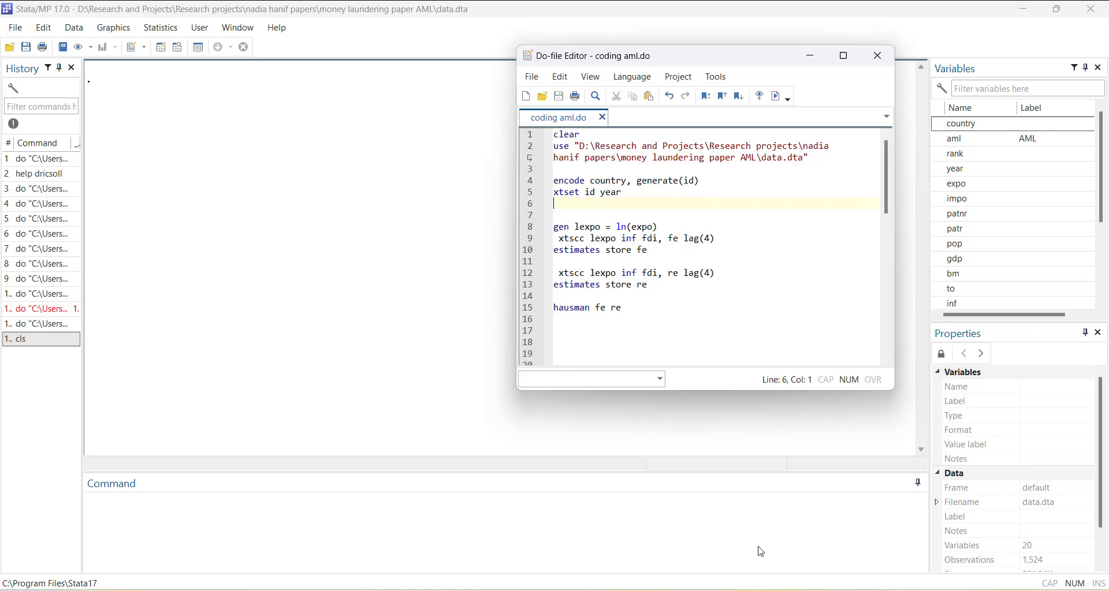
left_click_drag(724, 67, 794, 185)
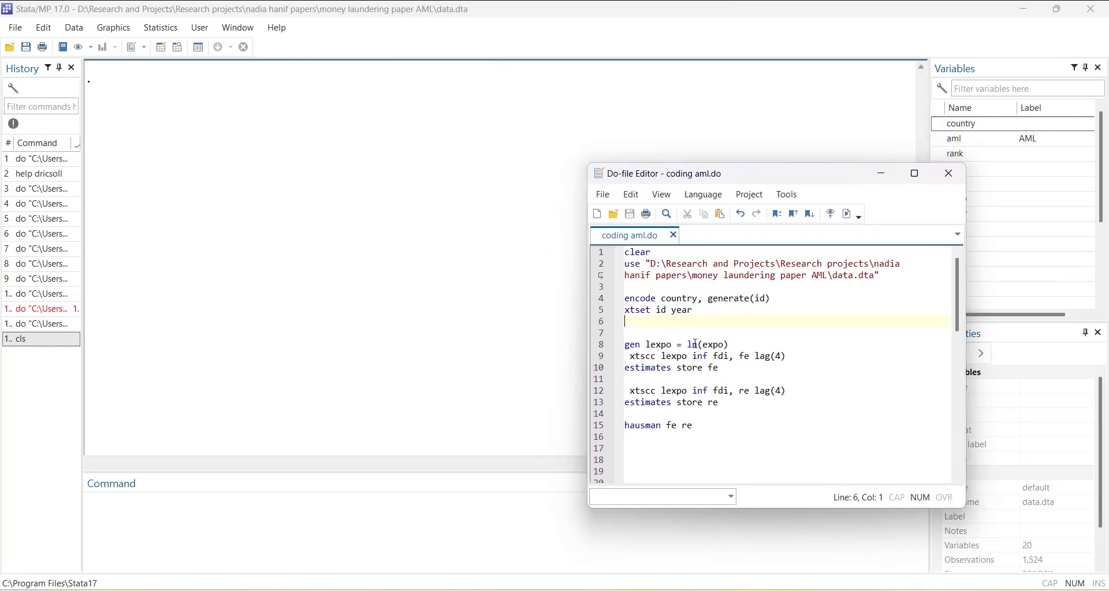
left_click_drag(954, 303, 954, 308)
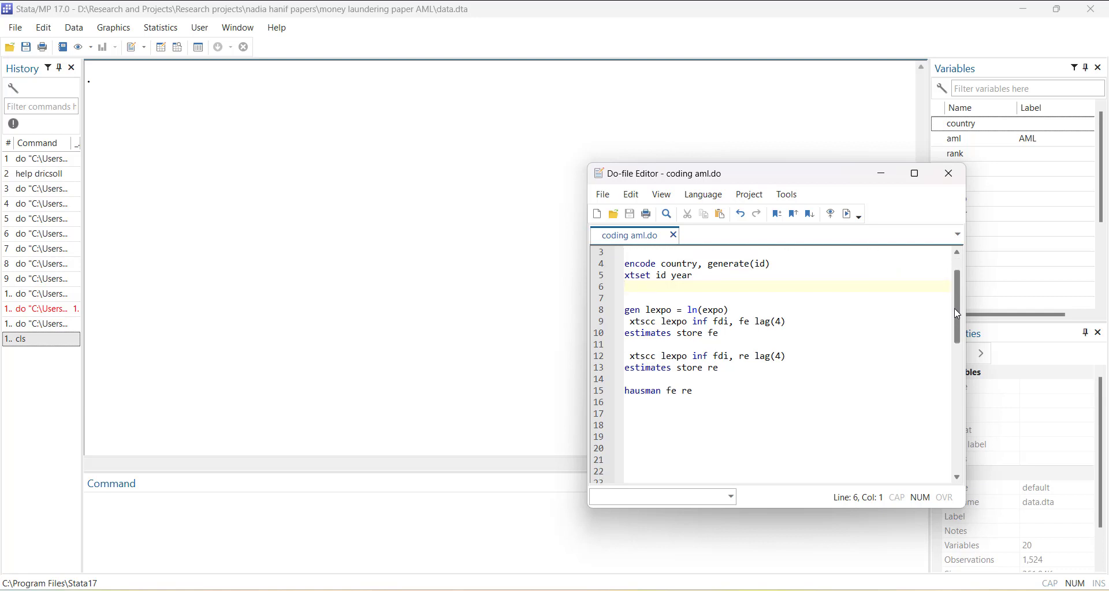
left_click_drag(696, 276, 608, 258)
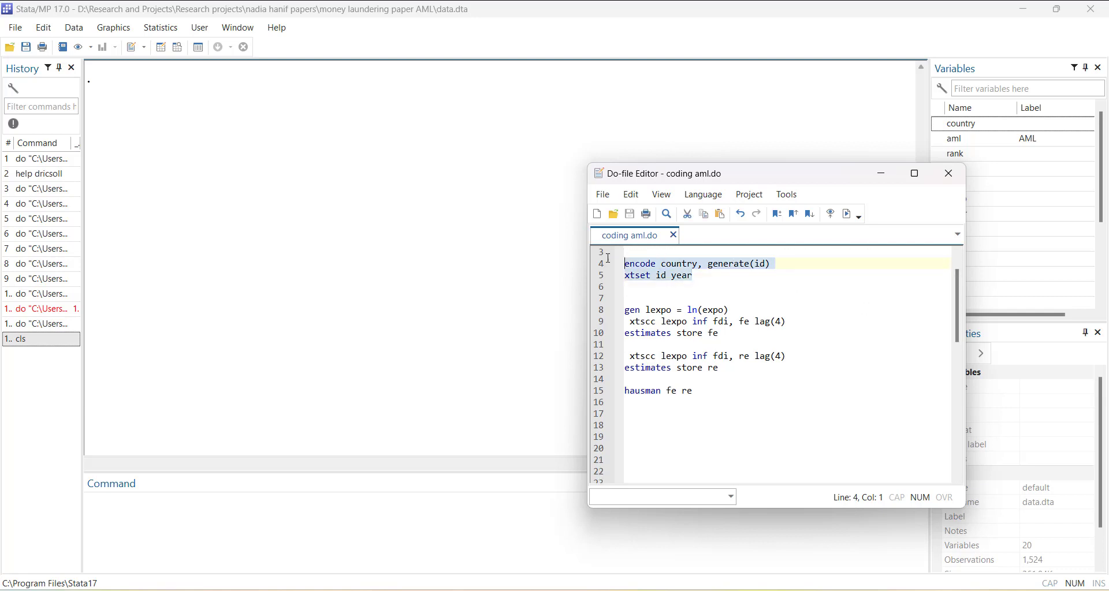
left_click(847, 214)
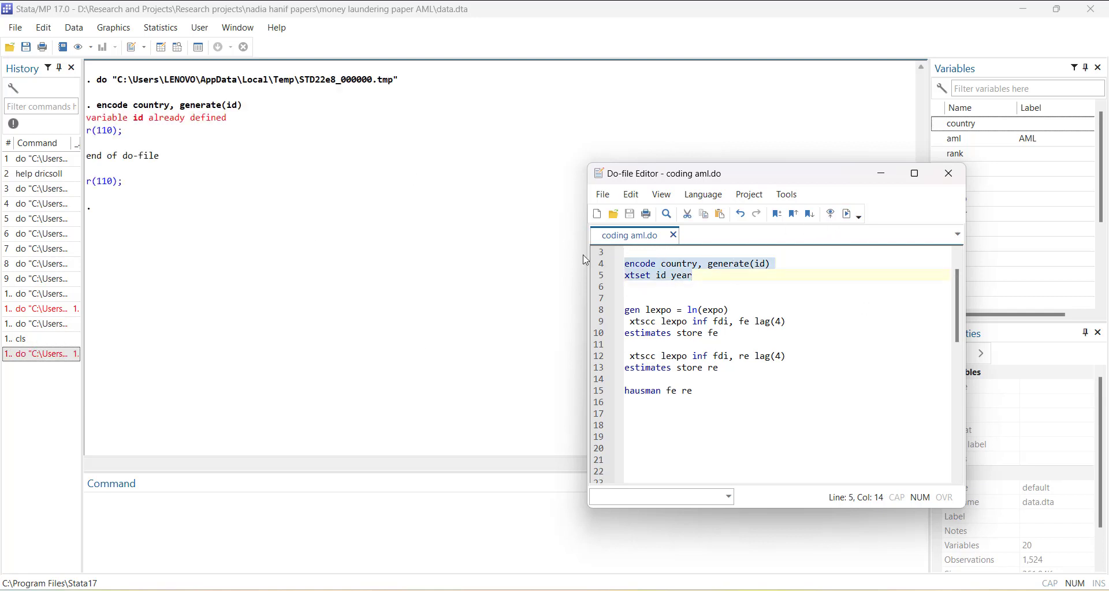
Rerun 'xtset id year' alone, then run line 8 'gen lexpo = ln(expo)'
left_click(596, 272)
left_click(604, 279)
left_click(605, 280)
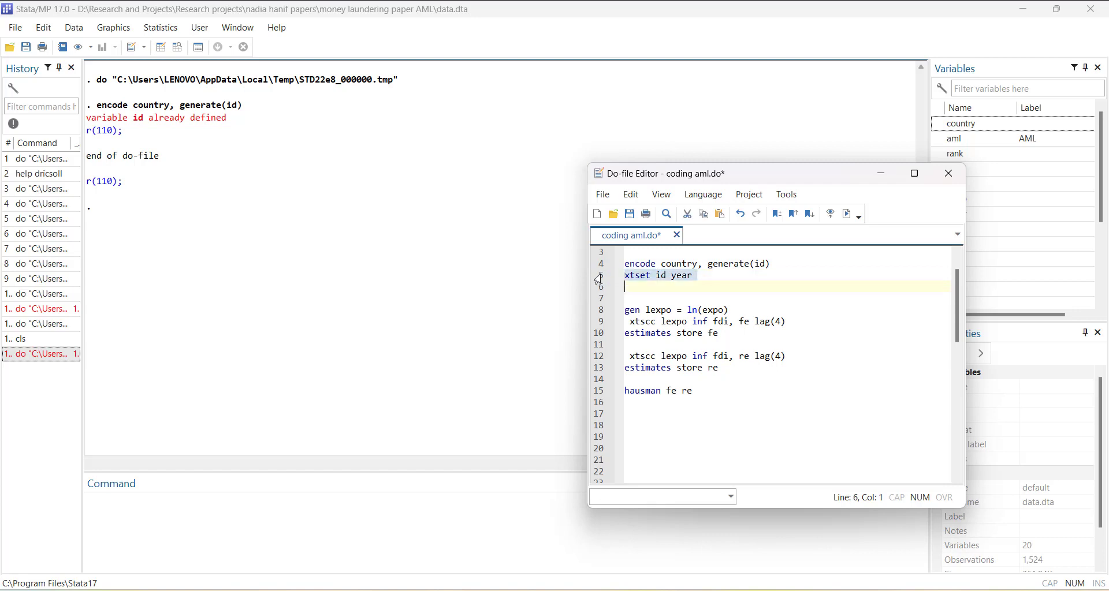
left_click(847, 214)
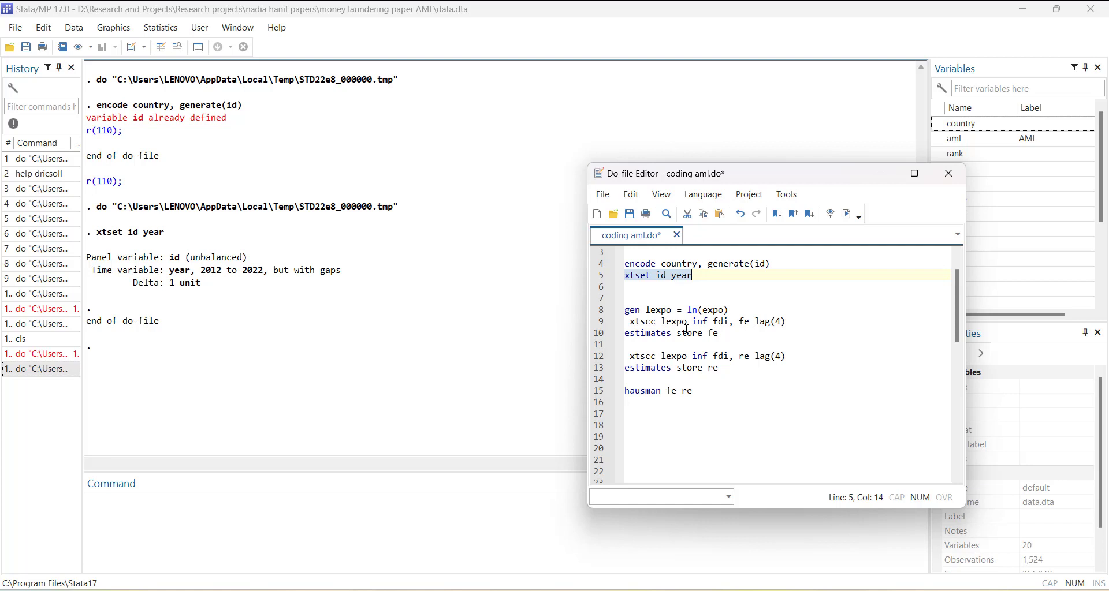
left_click(591, 312)
left_click(848, 219)
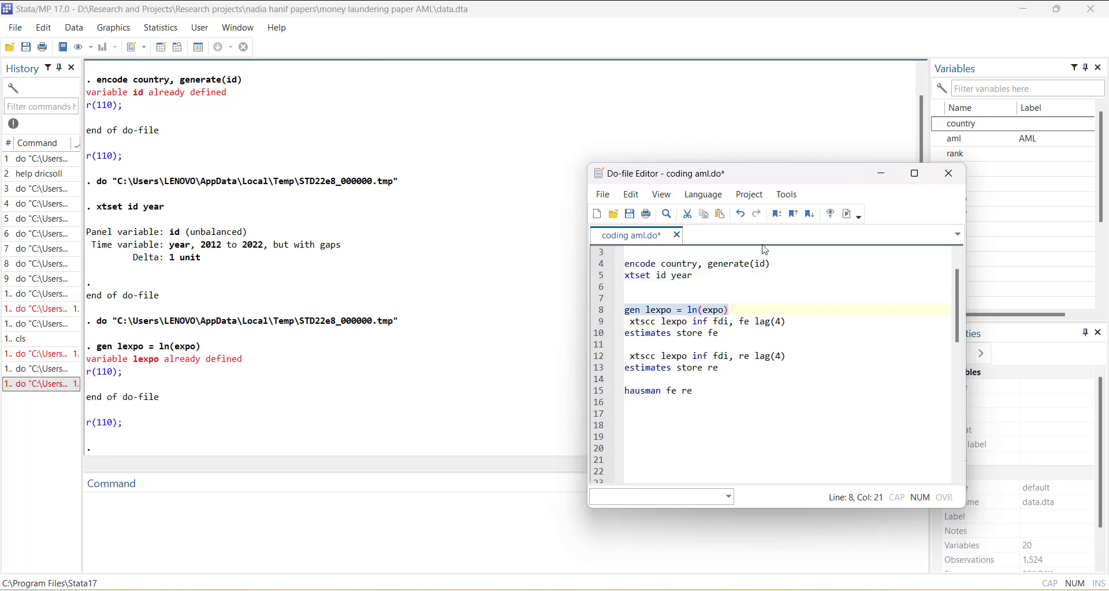
Run the line 9 fixed-effects xtscc regression of lexpo on inf and fdi, then 'estimates store fe'
left_click(600, 322)
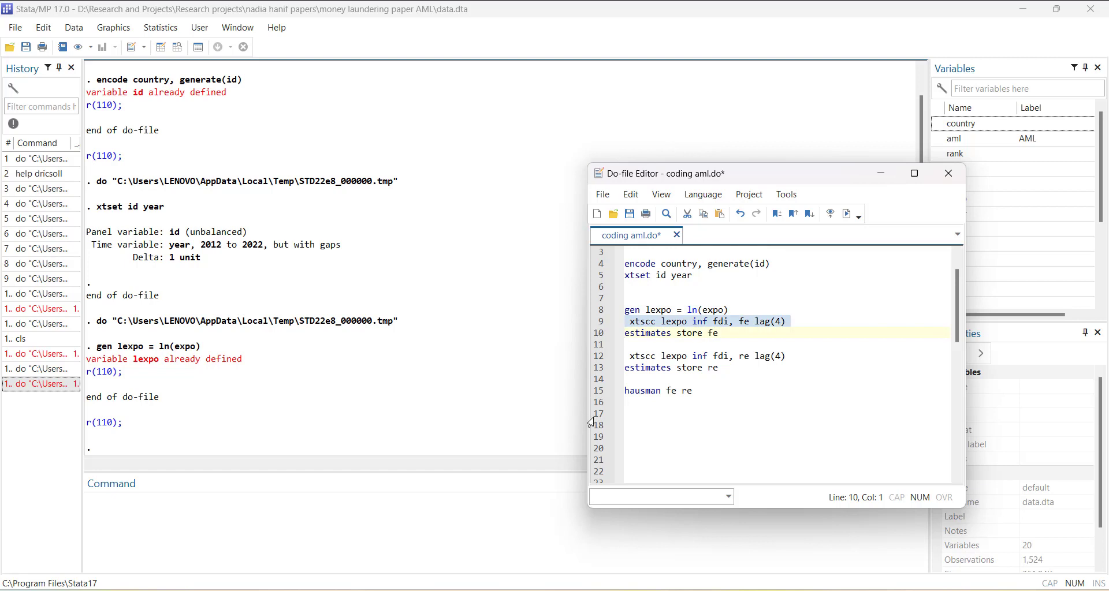
left_click(846, 214)
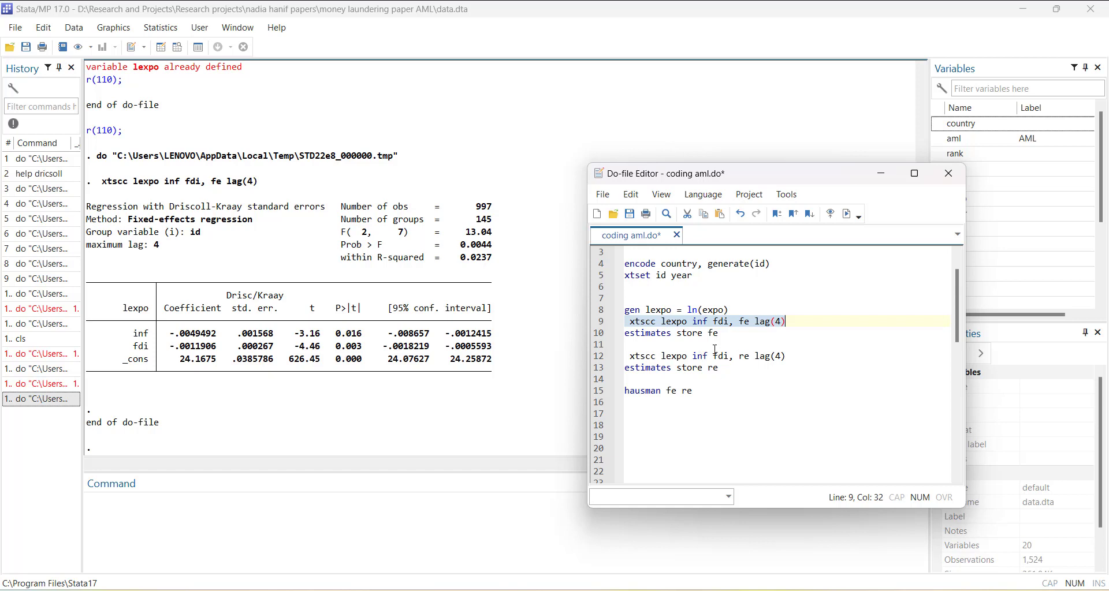
left_click(600, 334)
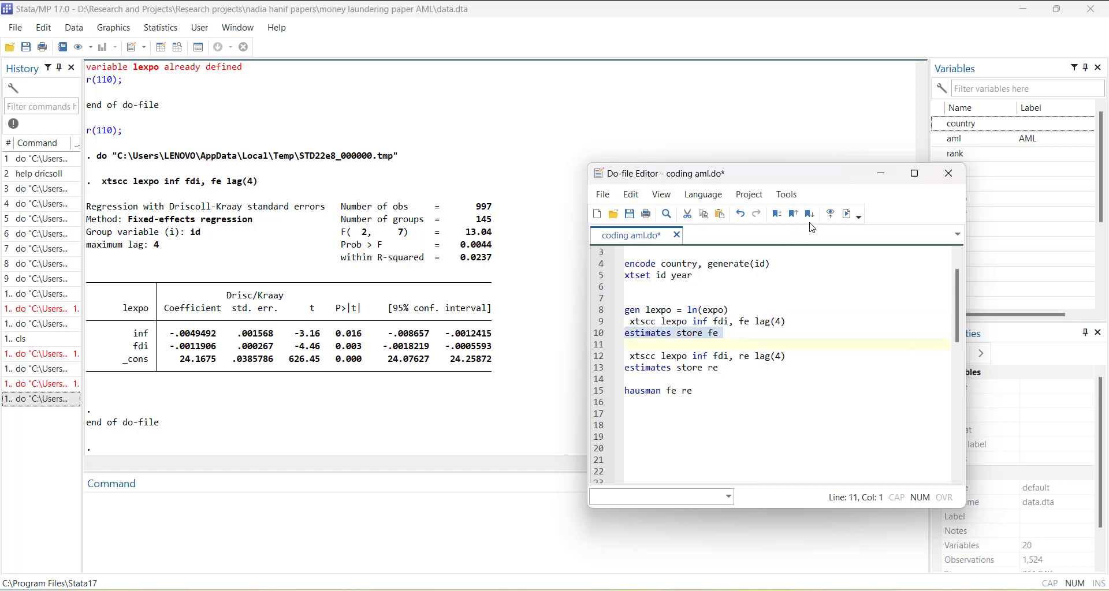
left_click(846, 214)
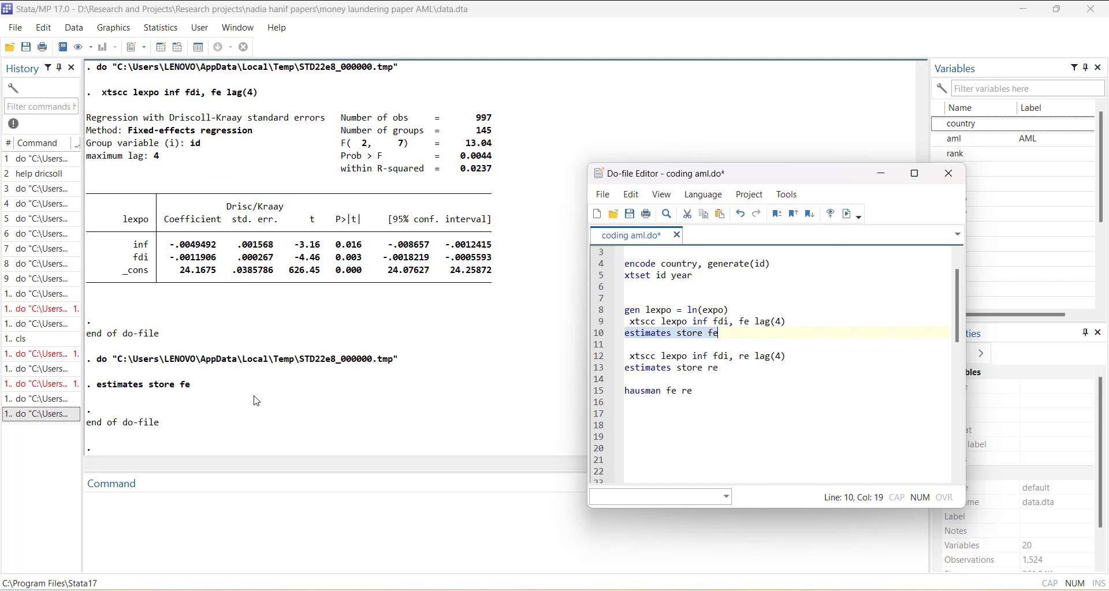
Run the random-effects xtscc regression, store it as re, then run 'hausman fe re' (Prob > chi2 = 0.9953)
left_click(600, 356)
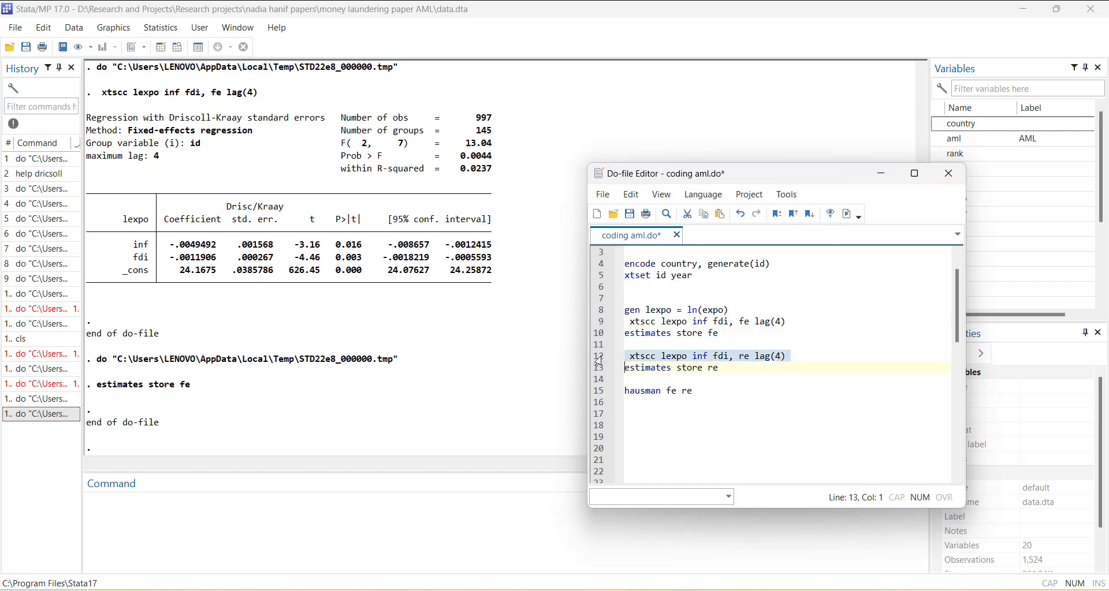
left_click(846, 214)
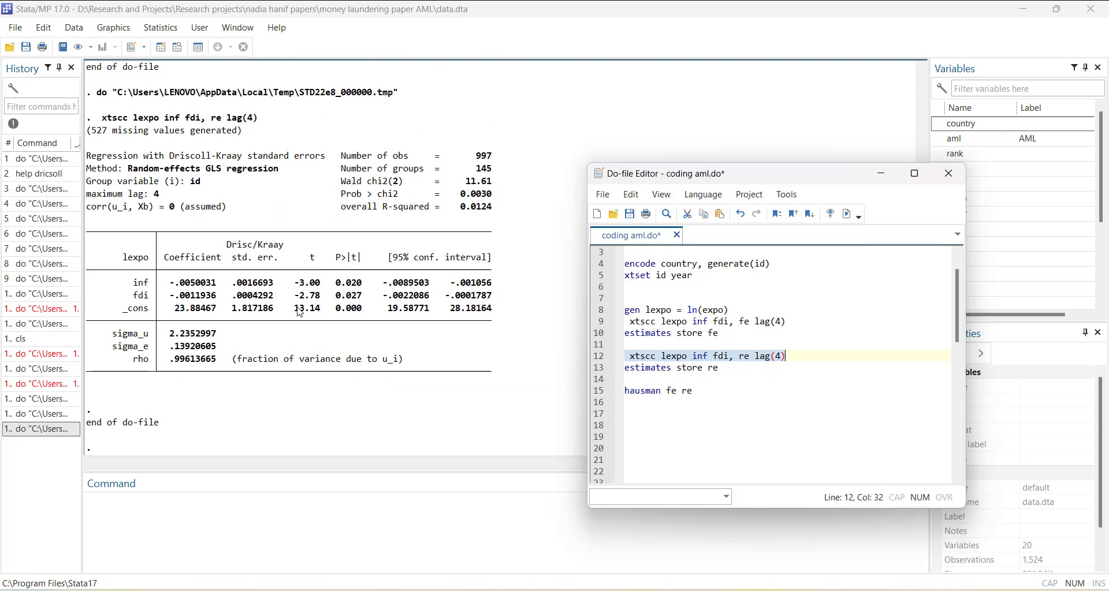
left_click(595, 369)
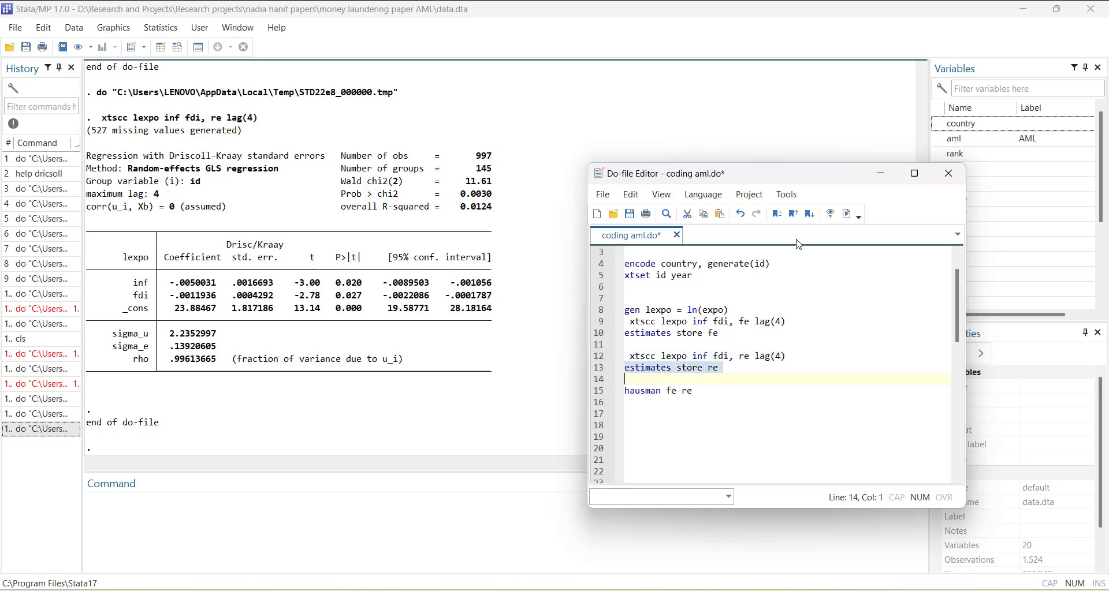
left_click(844, 216)
left_click(602, 392)
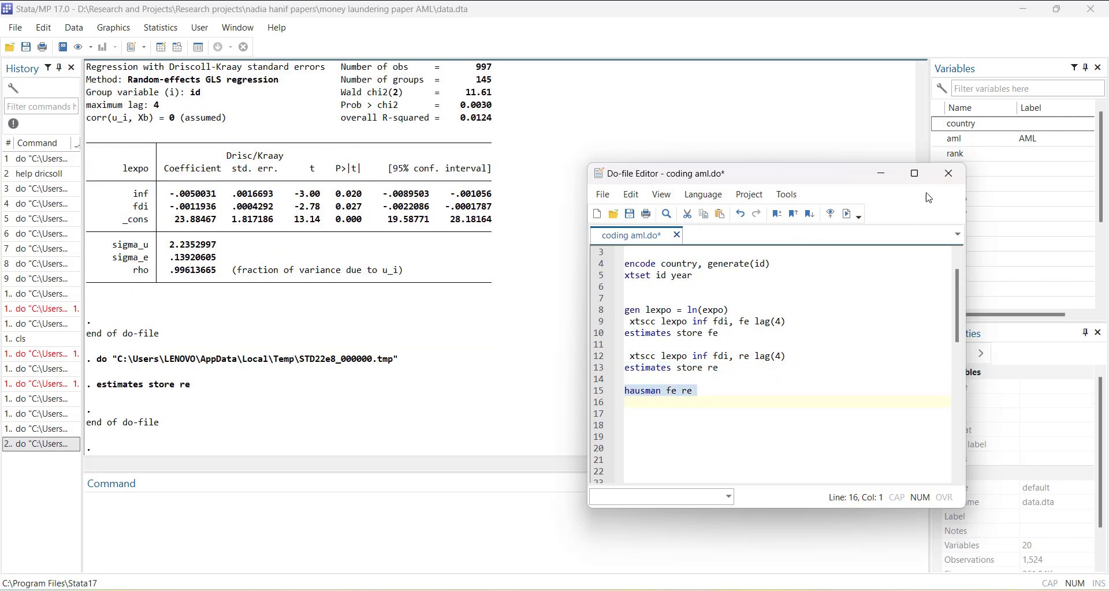
left_click(847, 214)
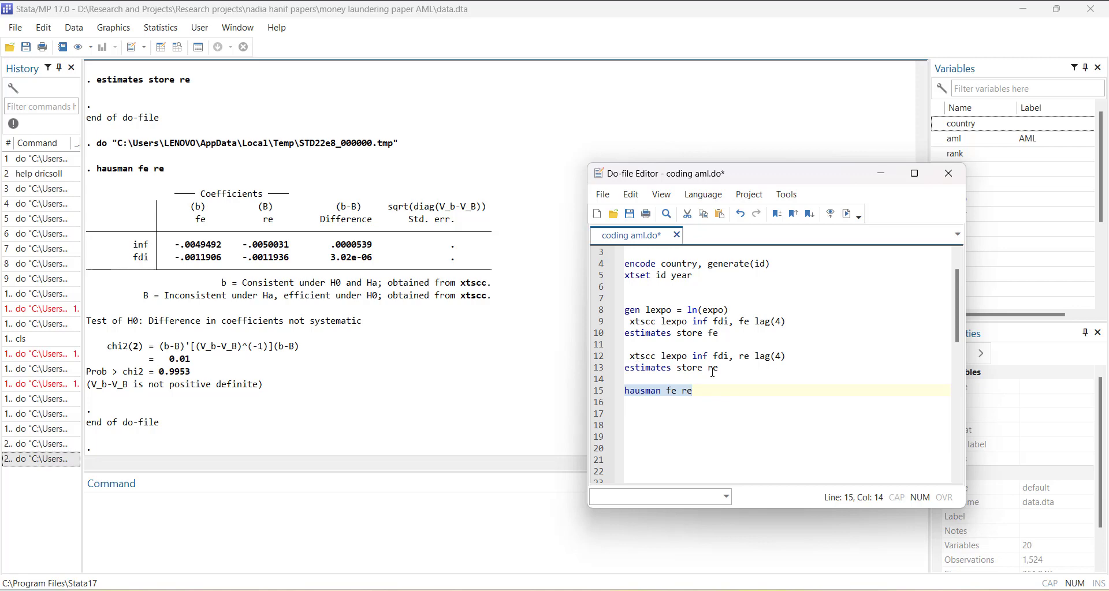
Review the random-effects results (Wald chi2(2) = 11.61) and save coding aml.do
scroll(281, 338, "up", 1)
scroll(280, 337, "up", 8)
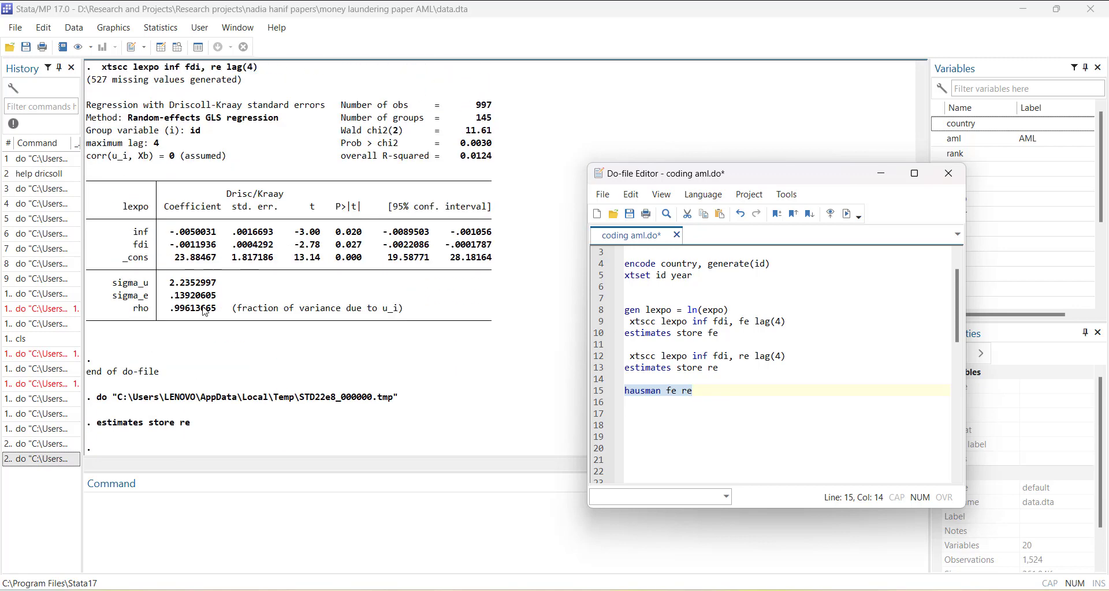
scroll(204, 312, "up", 2)
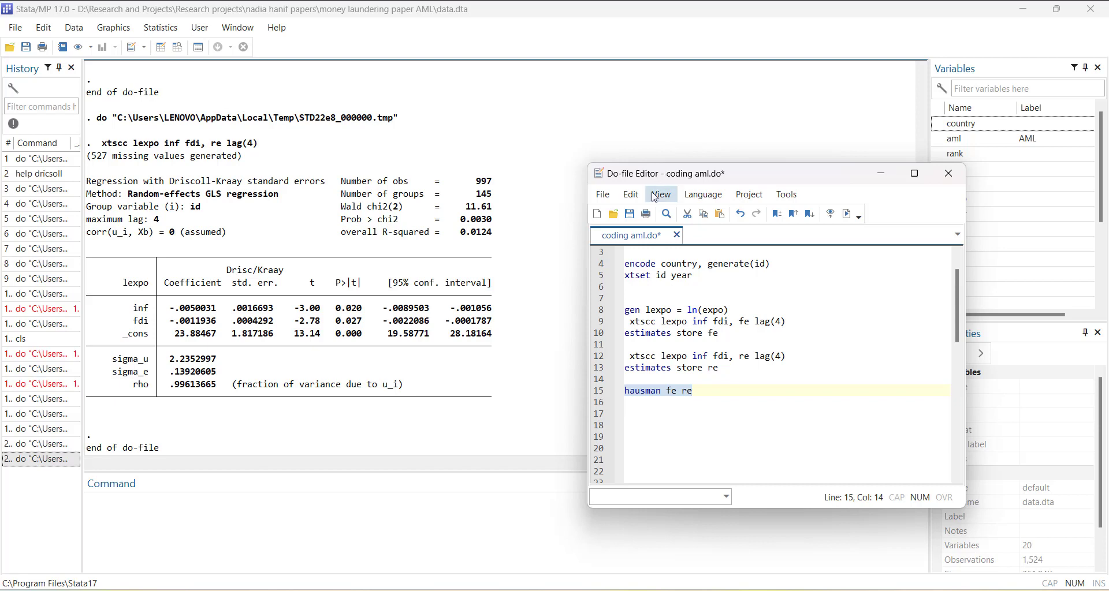
left_click(629, 213)
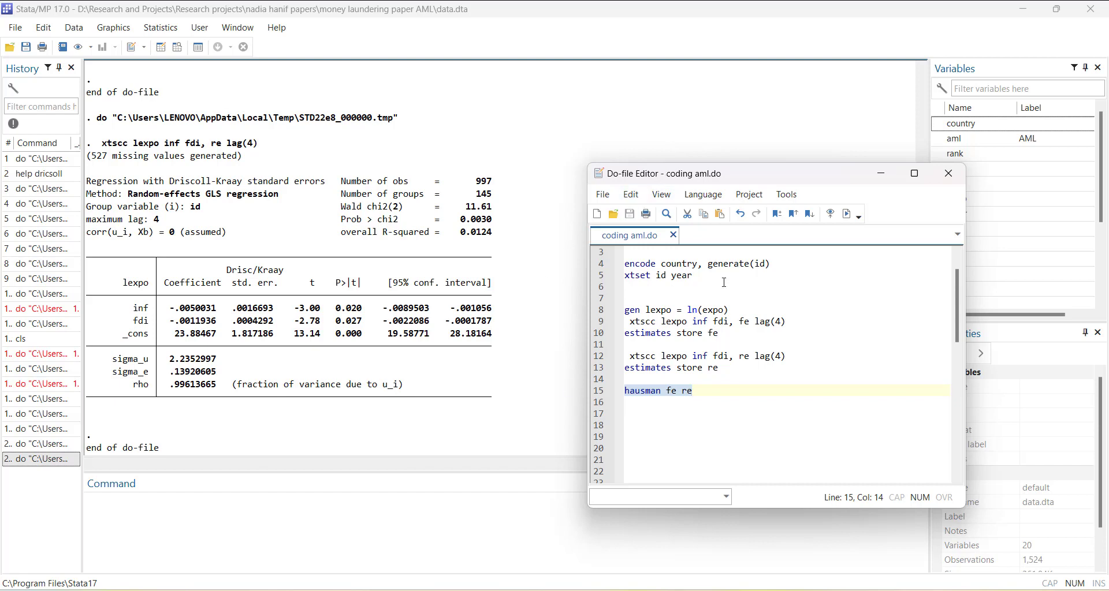
Add 'xtcd2 lexpo' on line 18, run it (CD = 164.06), and save the do-file
left_click(670, 407)
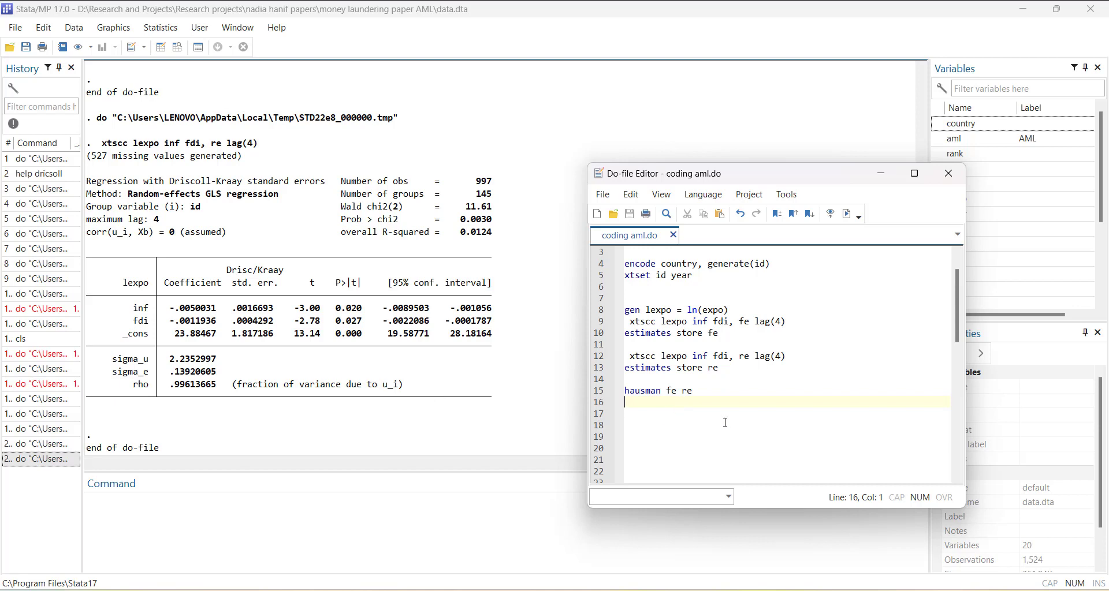
left_click(696, 430)
type("xtcc")
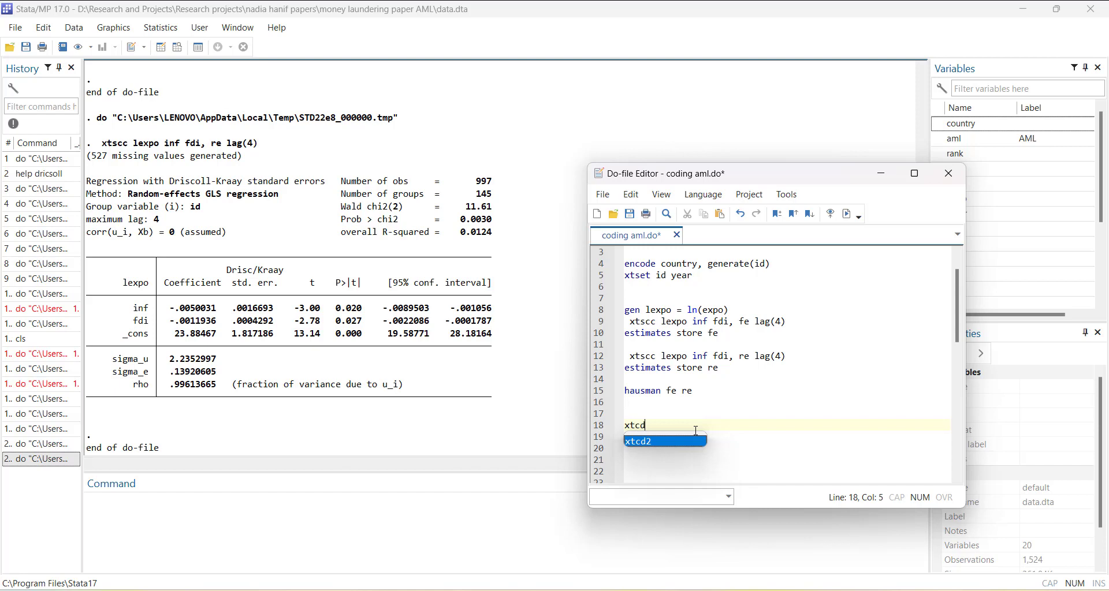
key("BackSpace")
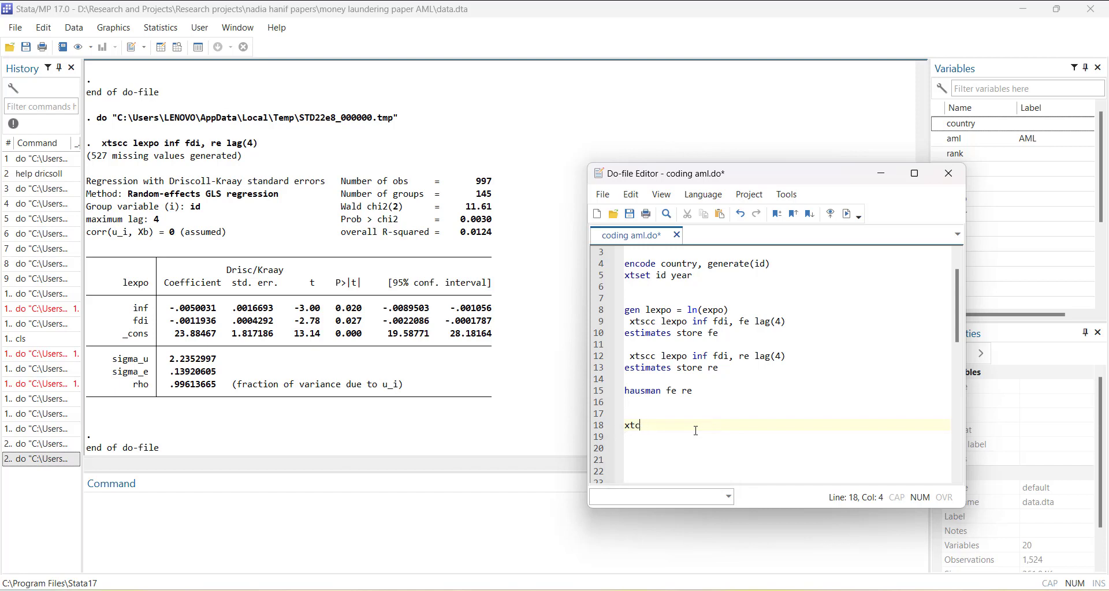
type("d2 lexpo")
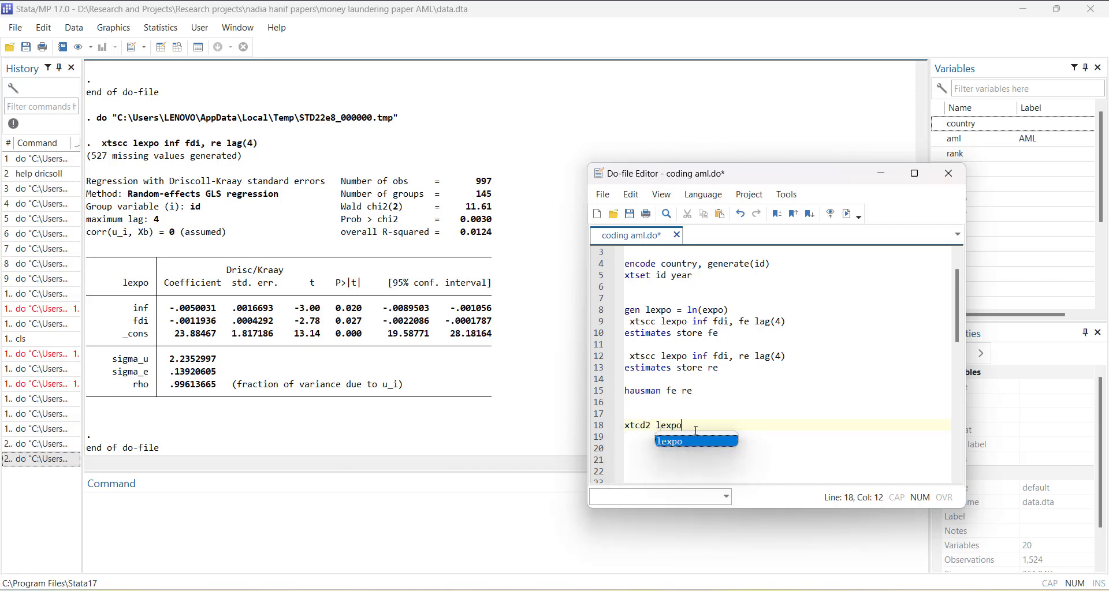
key("Return")
key("Return")
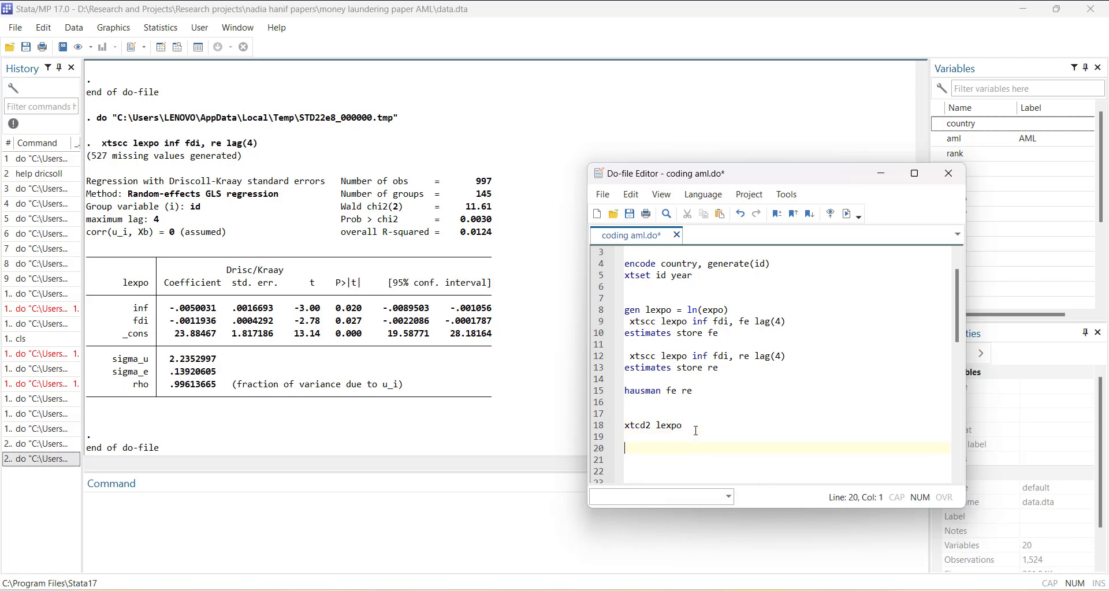
key("shift+Down")
key("shift+Down")
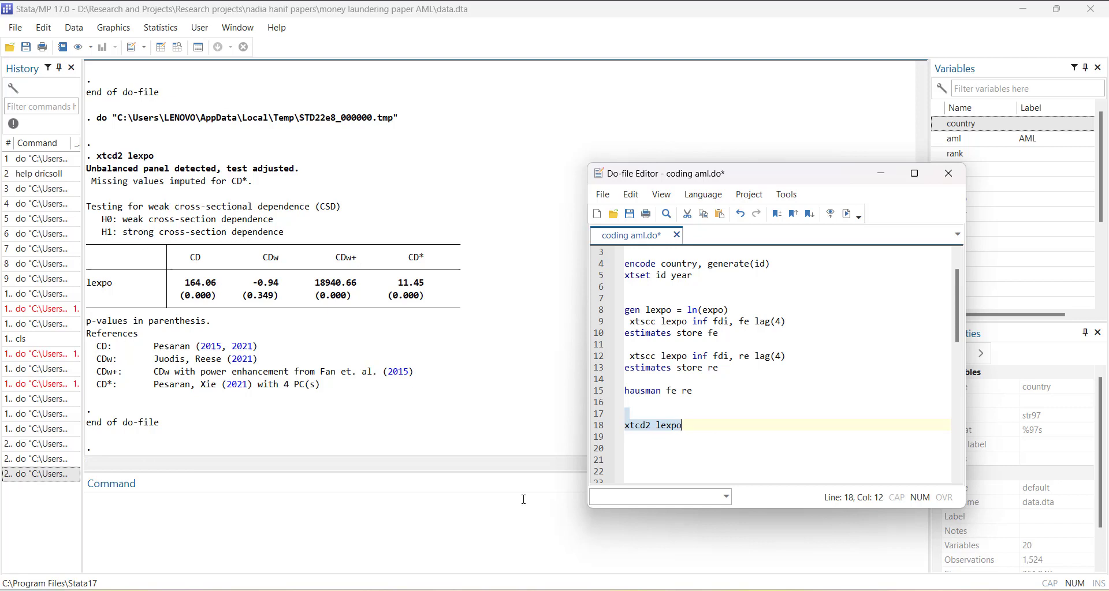
left_click(629, 214)
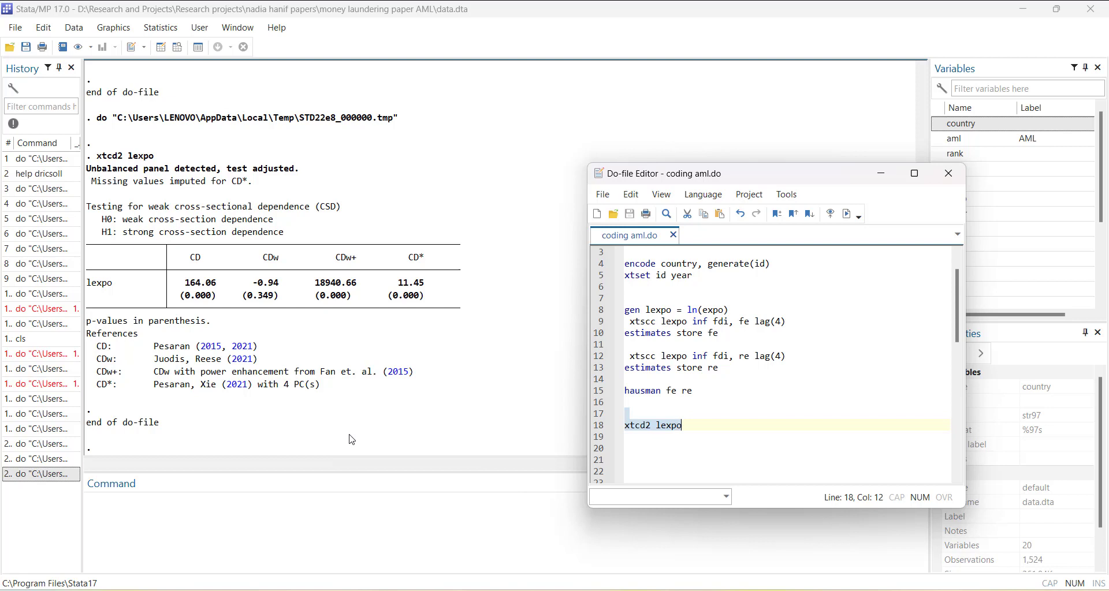